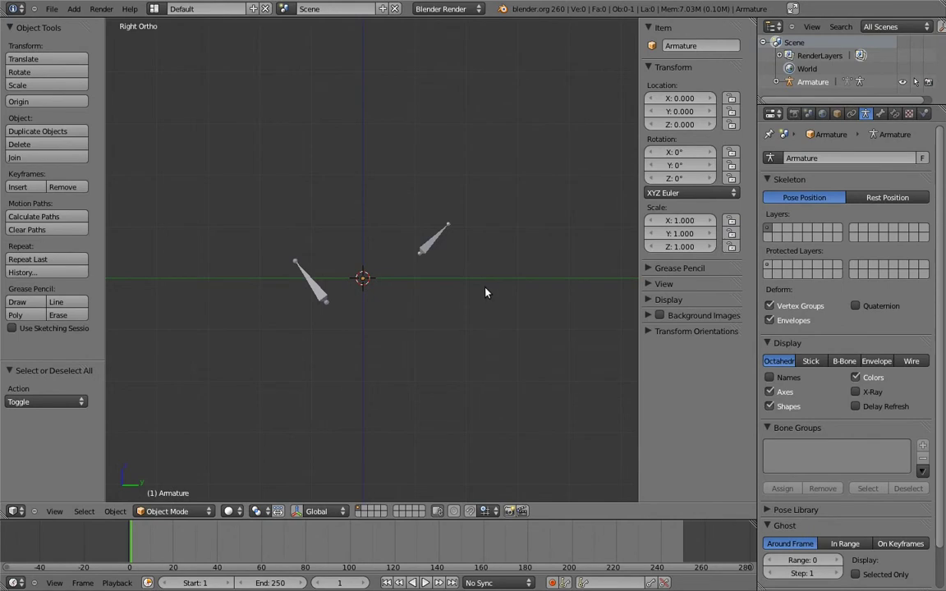
Select the two-bone armature in the viewport, with its bone axes displayed
{"action": "right_click", "coordinate": [432, 246]}
In Edit Mode, select the upper bone and orbit the view around it
{"action": "key", "text": "Tab"}
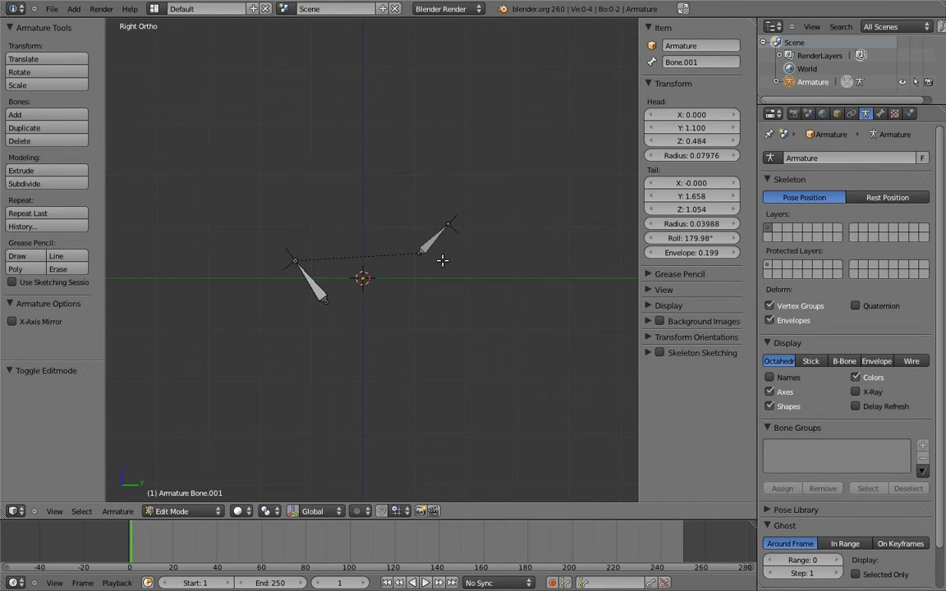
{"action": "right_click", "coordinate": [433, 240]}
{"action": "scroll", "coordinate": [458, 302], "scroll_direction": "up", "scroll_amount": 6}
{"action": "middle_click_drag", "start_coordinate": [458, 302], "coordinate": [470, 333], "text": "shift"}
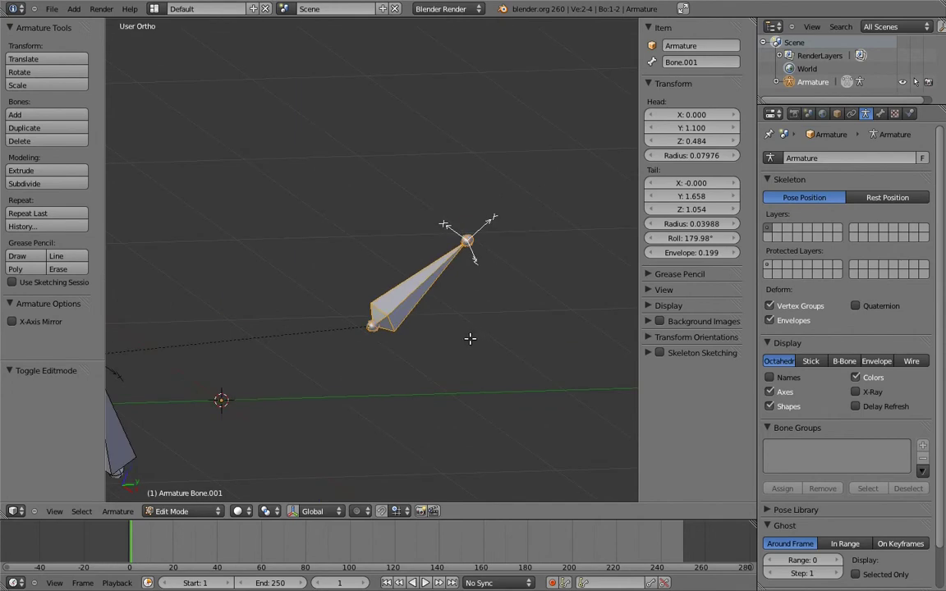
Return to the right side view with both bones framed, then switch to Pose Mode
{"action": "key", "text": "KP_3"}
{"action": "scroll", "coordinate": [481, 217], "scroll_direction": "down", "scroll_amount": 3}
{"action": "middle_click_drag", "start_coordinate": [481, 218], "coordinate": [513, 296], "text": "shift"}
{"action": "key", "text": "ctrl+Tab"}
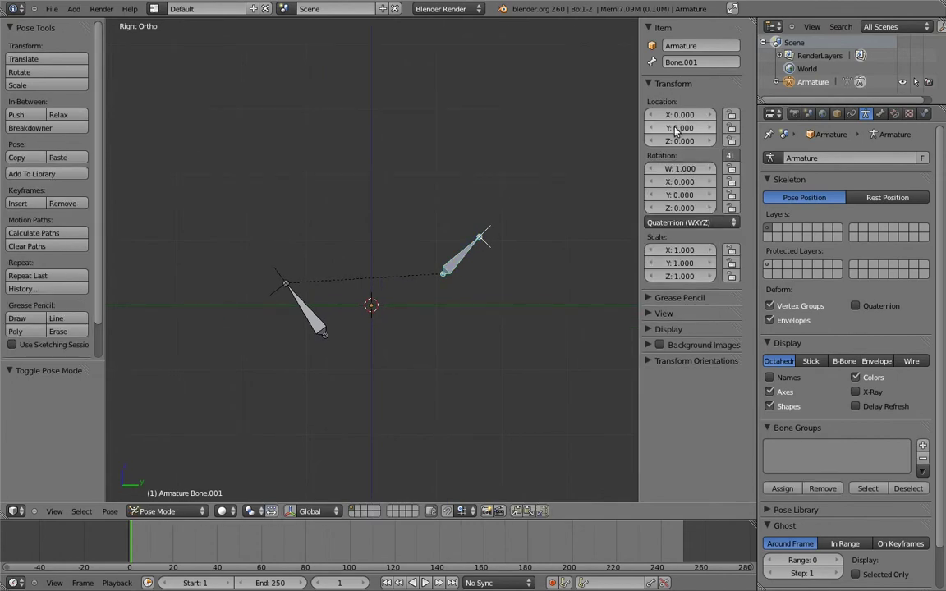
Try moving and rotating the upper bone in Pose Mode
{"action": "mouse_move", "coordinate": [661, 128]}
{"action": "left_mouse_down"}
{"action": "mouse_move", "coordinate": [694, 128]}
{"action": "mouse_move", "coordinate": [605, 127]}
{"action": "mouse_move", "coordinate": [669, 139]}
{"action": "left_mouse_up"}
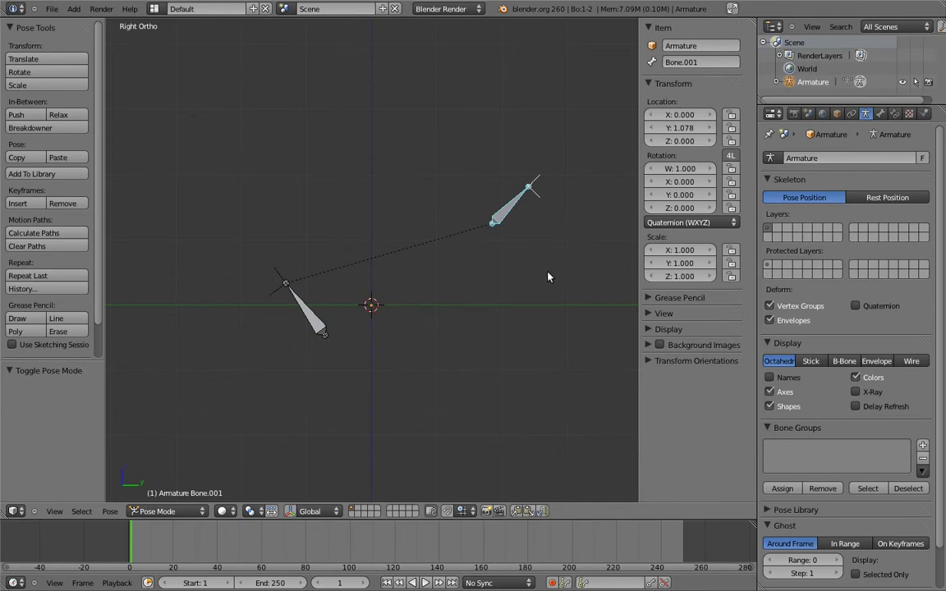
{"action": "scroll", "coordinate": [547, 277], "scroll_direction": "down", "scroll_amount": 3}
{"action": "key", "text": "r"}
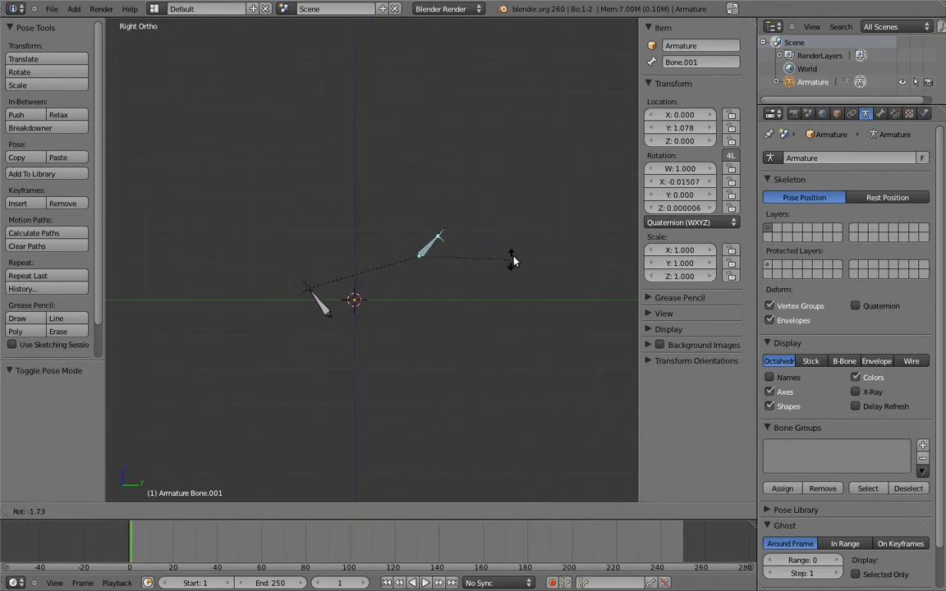
{"action": "left_click", "coordinate": [384, 194]}
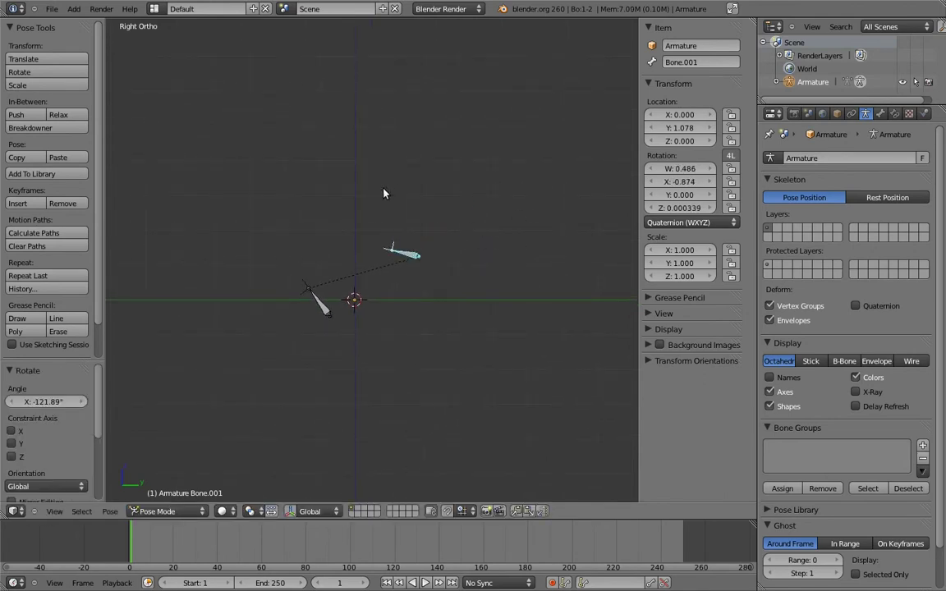
{"action": "left_click_drag", "start_coordinate": [671, 128], "coordinate": [659, 145]}
Clear the pose location and rotation of all bones
{"action": "key", "text": "a"}
{"action": "key", "text": "a"}
{"action": "key", "text": "alt+g"}
{"action": "key", "text": "alt+r"}
{"action": "key", "text": "a"}
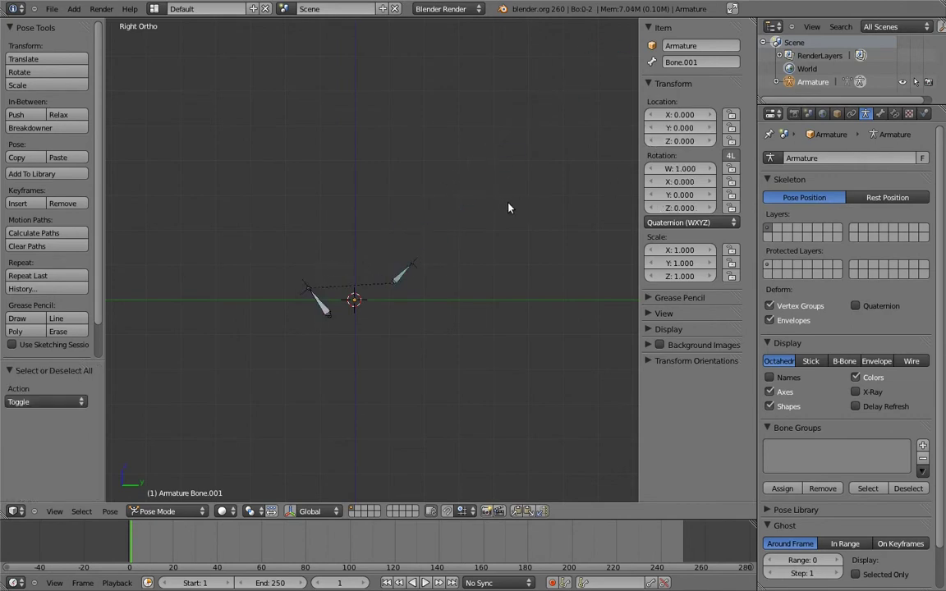
Give the upper bone a pose Location Y of 3 and return to Edit Mode
{"action": "right_click", "coordinate": [402, 276]}
{"action": "left_click", "coordinate": [679, 128]}
{"action": "type", "text": "3"}
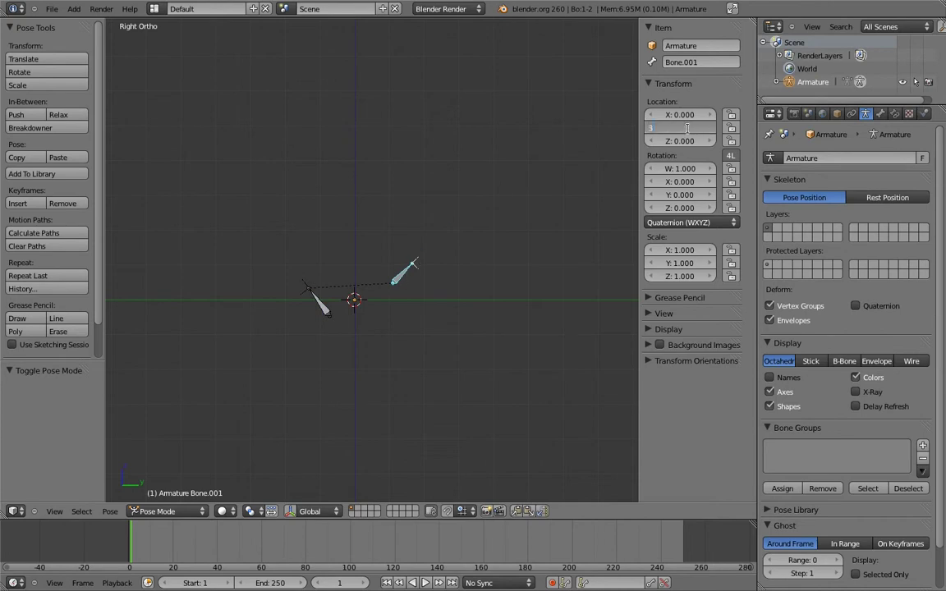
{"action": "key", "text": "Return"}
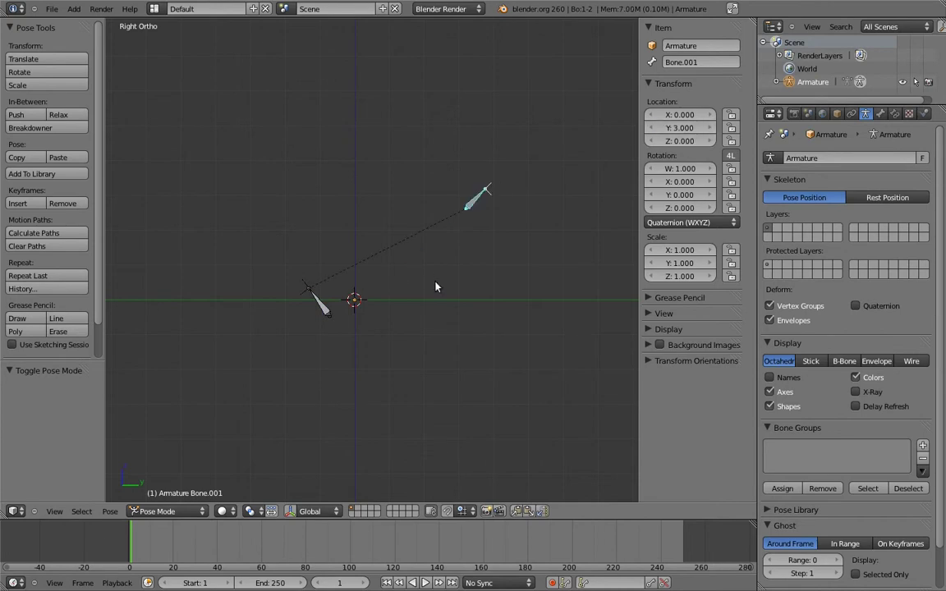
{"action": "key", "text": "Tab"}
Rotate the upper bone's rest orientation in Edit Mode and go back to Pose Mode
{"action": "key", "text": "r"}
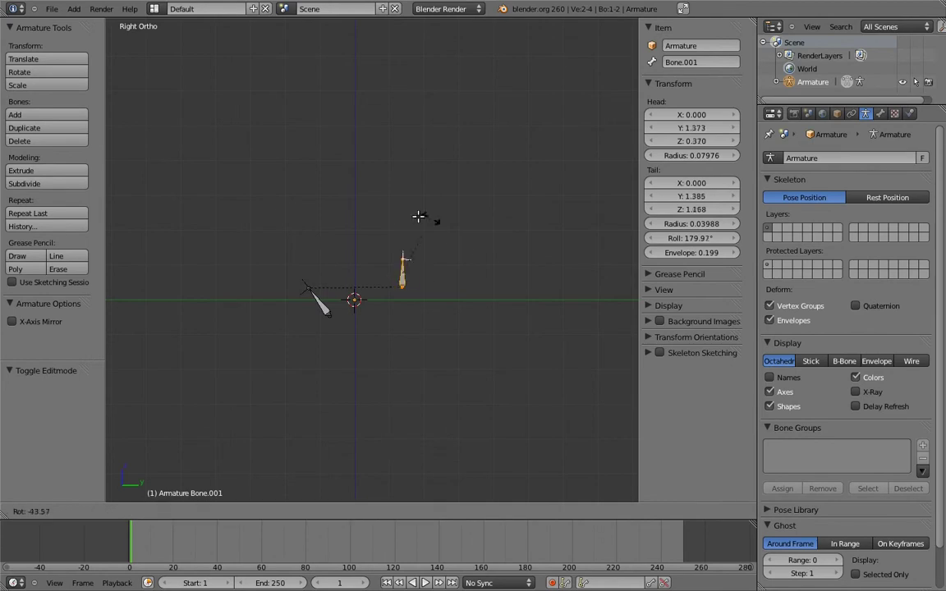
{"action": "left_click", "coordinate": [480, 253]}
{"action": "key", "text": "Tab"}
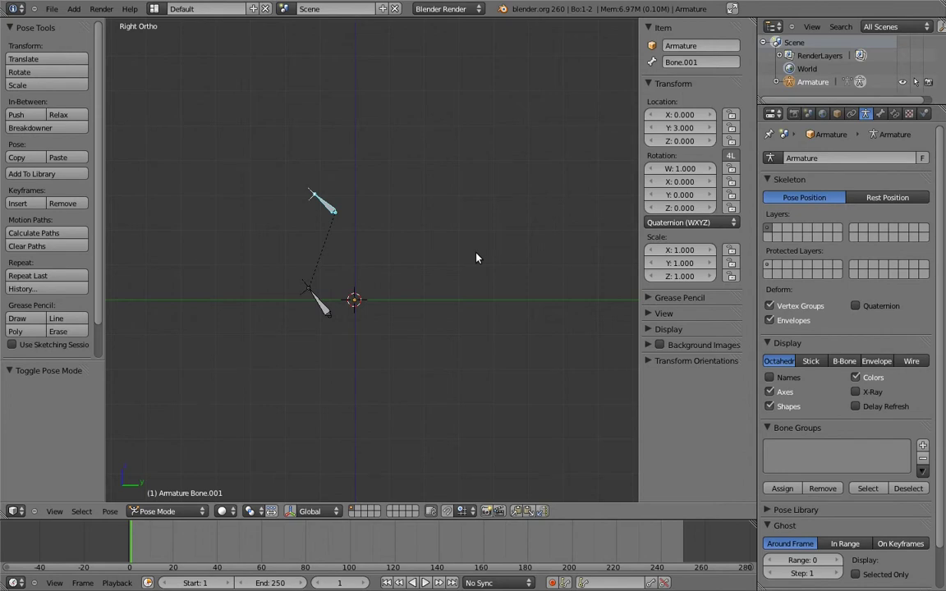
Sketch and erase guide strokes, then clear the upper bone's pose location and rotation
{"action": "key", "text": "alt+h"}
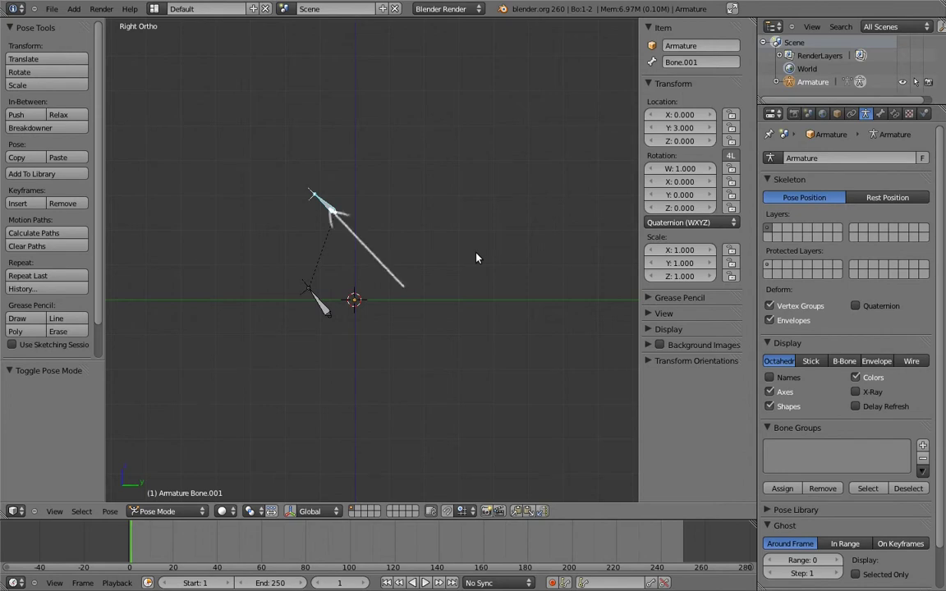
{"action": "key", "text": "ctrl+z"}
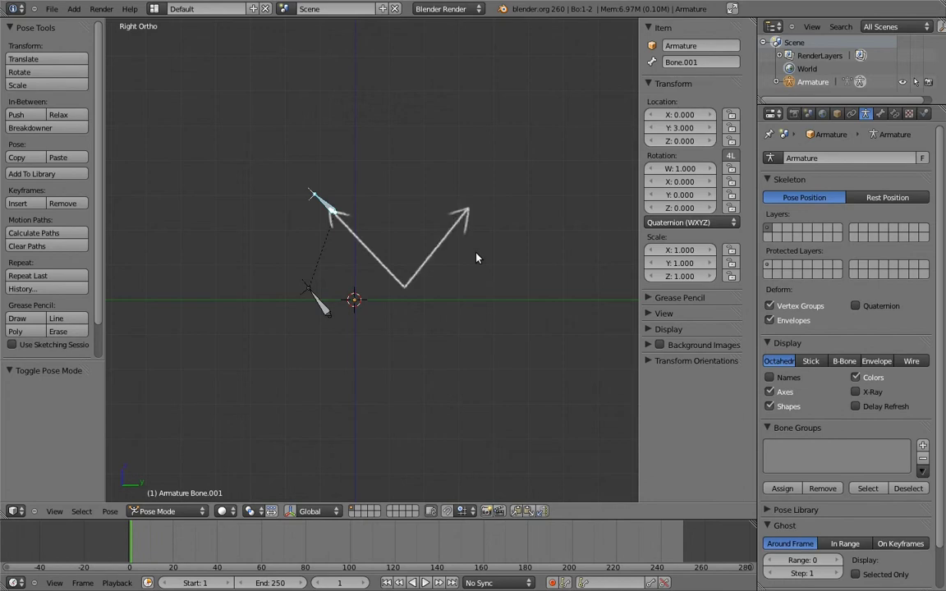
{"action": "key", "text": "shift+h"}
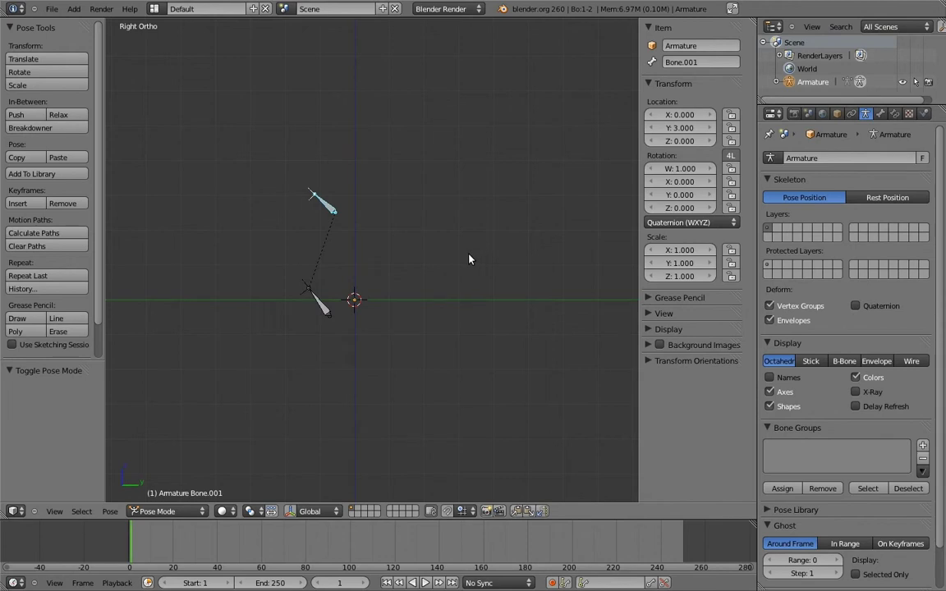
{"action": "key", "text": "alt+g"}
{"action": "key", "text": "alt+r"}
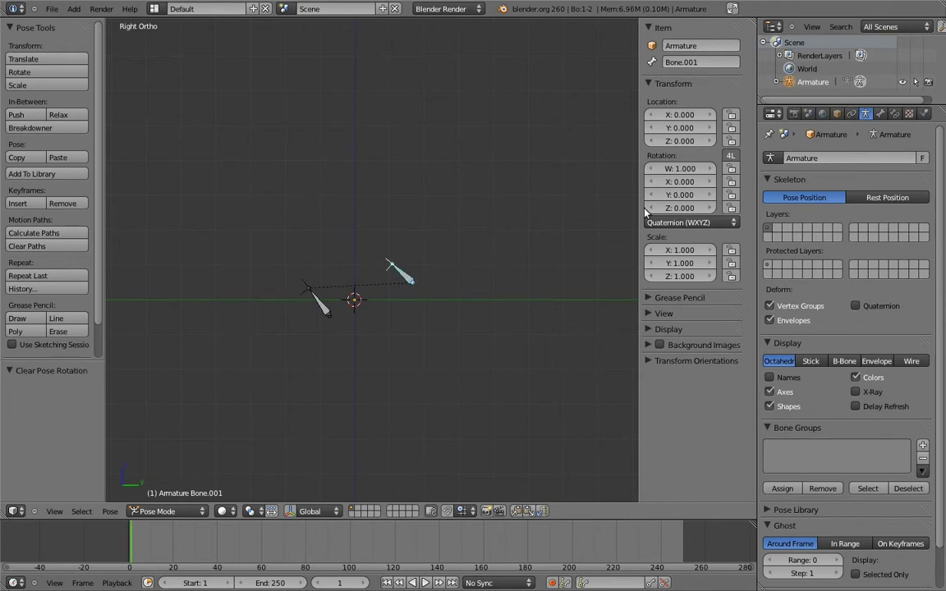
Switch the upper bone's rotation mode to XYZ Euler and drag its Y rotation to tilt it
{"action": "left_click", "coordinate": [674, 222]}
{"action": "left_click", "coordinate": [682, 194]}
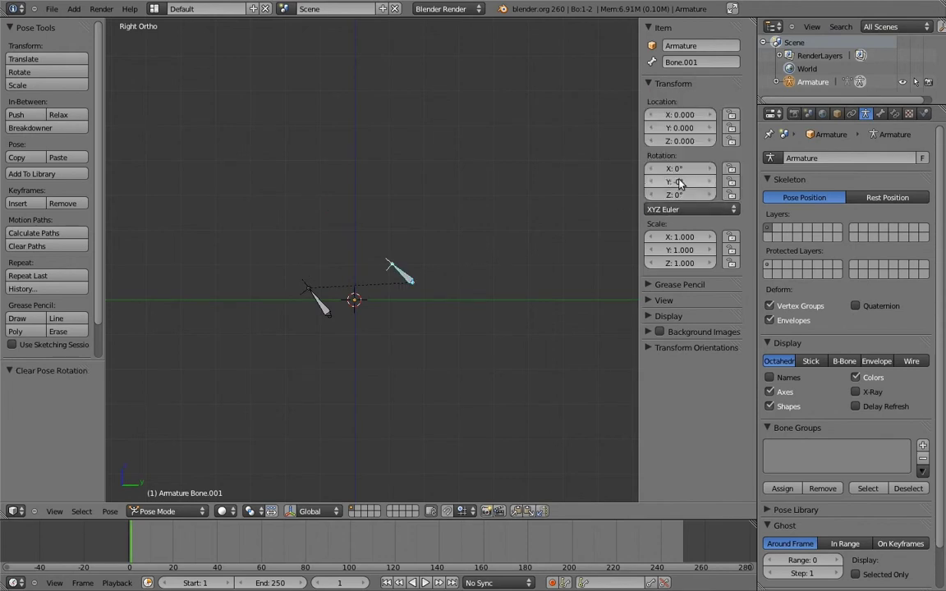
{"action": "left_click_drag", "start_coordinate": [679, 182], "coordinate": [624, 165]}
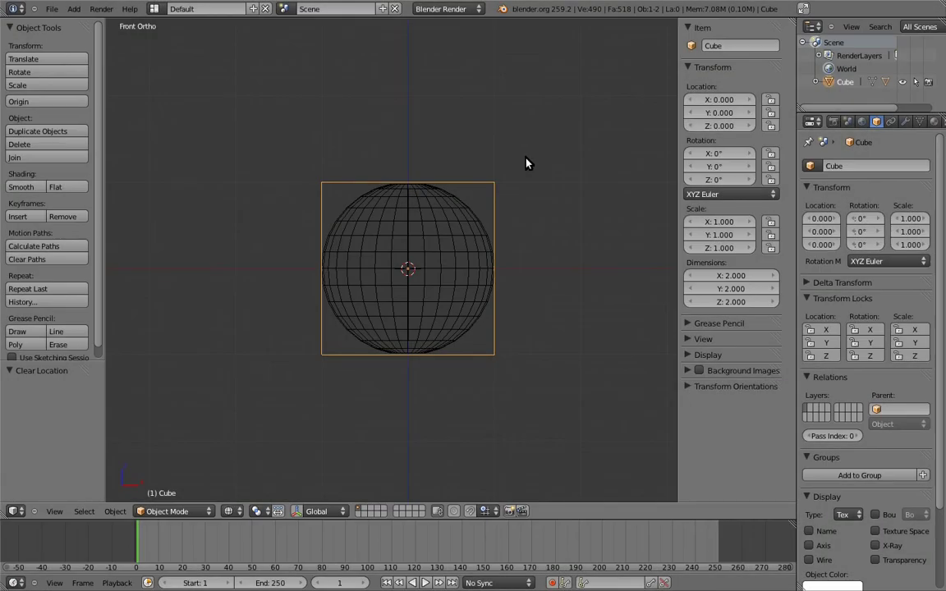
Rotate the cube about 45°, then slide the child ball along X and clear its location
{"action": "key", "text": "r"}
{"action": "left_click", "coordinate": [540, 276]}
{"action": "right_click", "coordinate": [541, 276]}
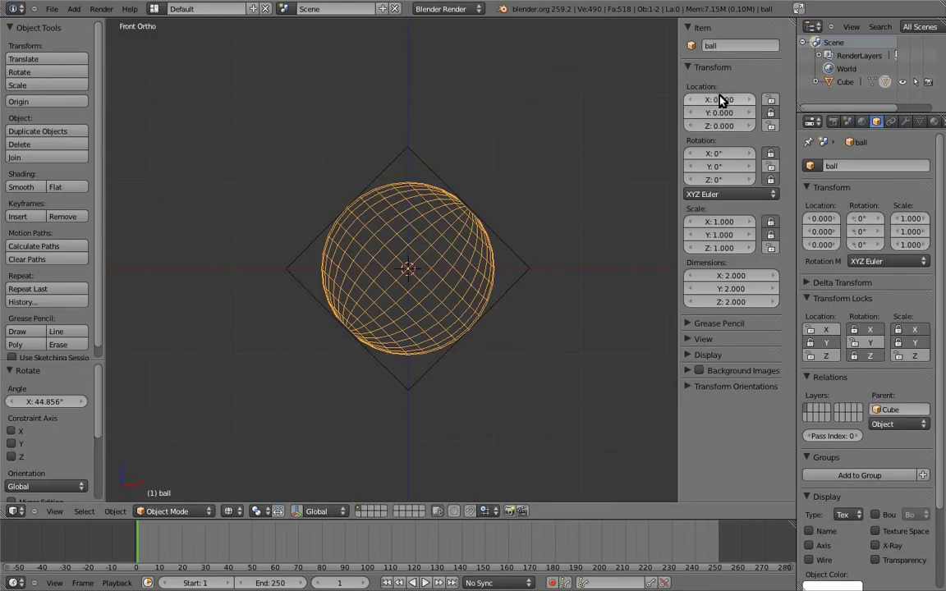
{"action": "mouse_move", "coordinate": [726, 102]}
{"action": "left_mouse_down"}
{"action": "mouse_move", "coordinate": [711, 102]}
{"action": "mouse_move", "coordinate": [728, 101]}
{"action": "left_mouse_up"}
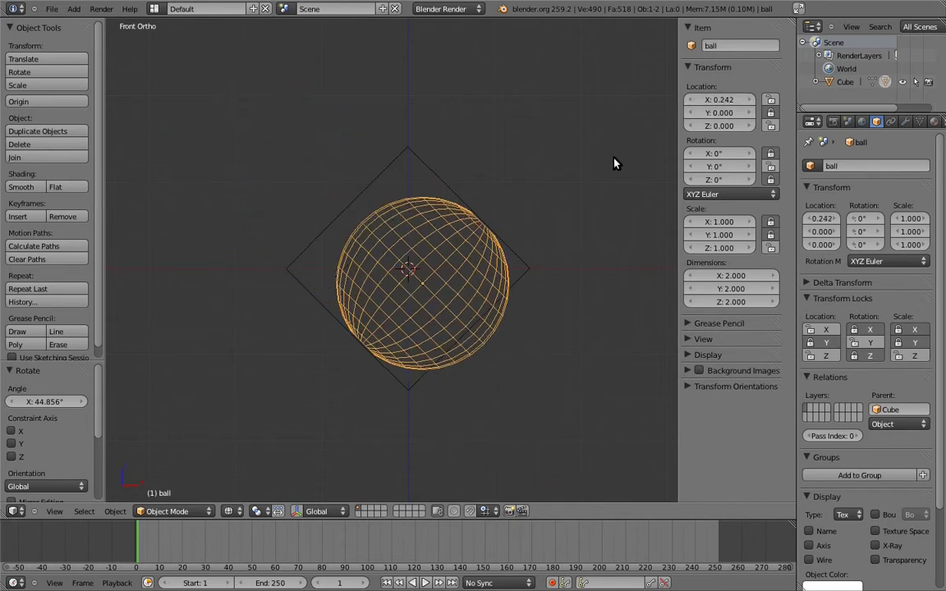
{"action": "key", "text": "BackSpace"}
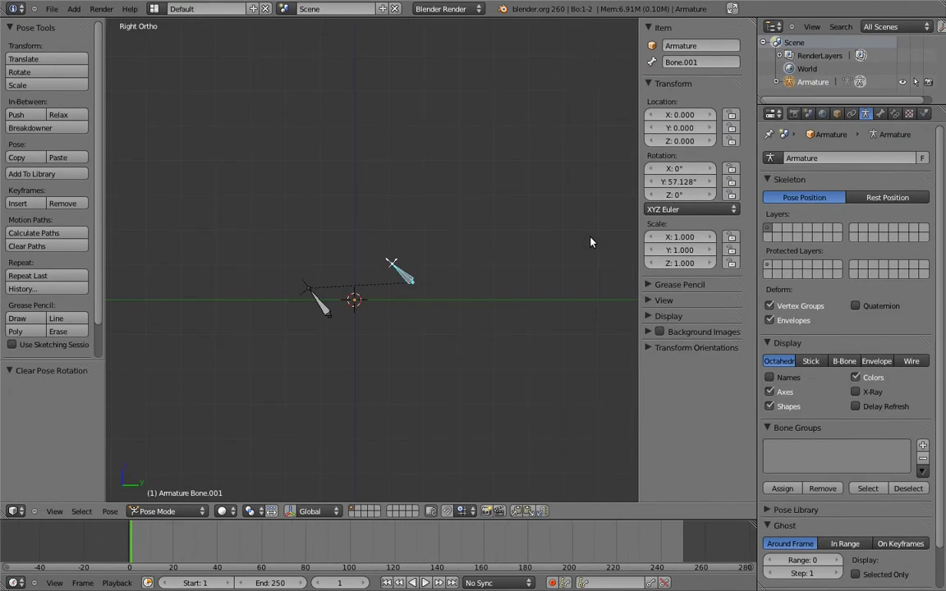
Rotate the lower bone and set the upper bone's Y location to 4.776
{"action": "right_click", "coordinate": [310, 292]}
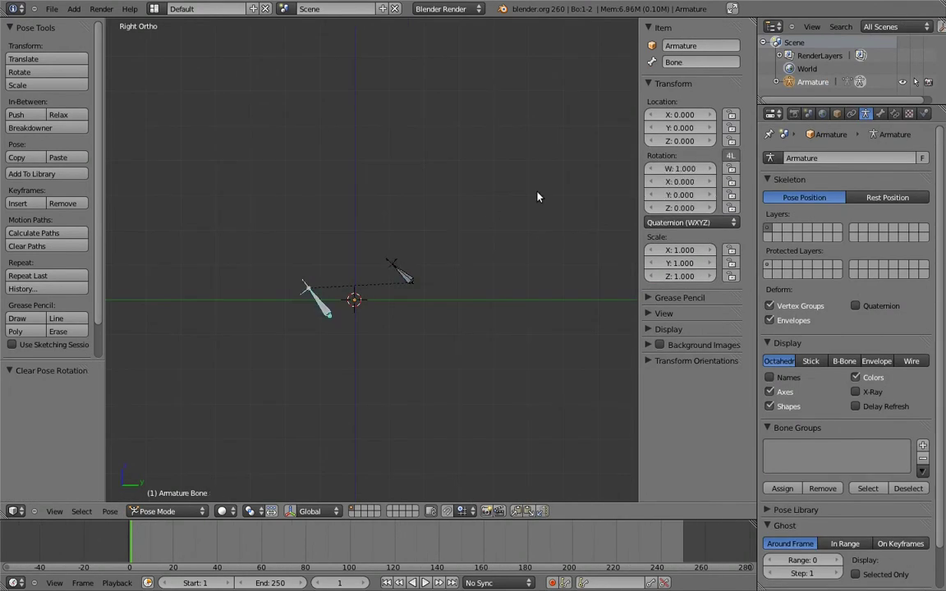
{"action": "key", "text": "r"}
{"action": "left_click", "coordinate": [317, 435]}
{"action": "right_click", "coordinate": [320, 403]}
{"action": "left_click_drag", "start_coordinate": [681, 128], "coordinate": [702, 132]}
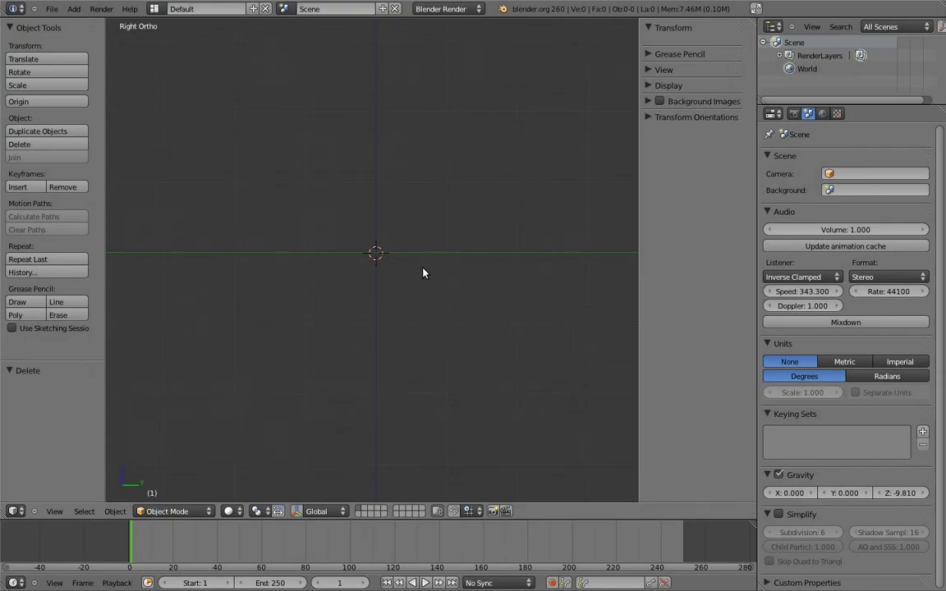
Add a single-bone armature and, in Edit Mode, add a second bone above its tip
{"action": "key", "text": "shift+a"}
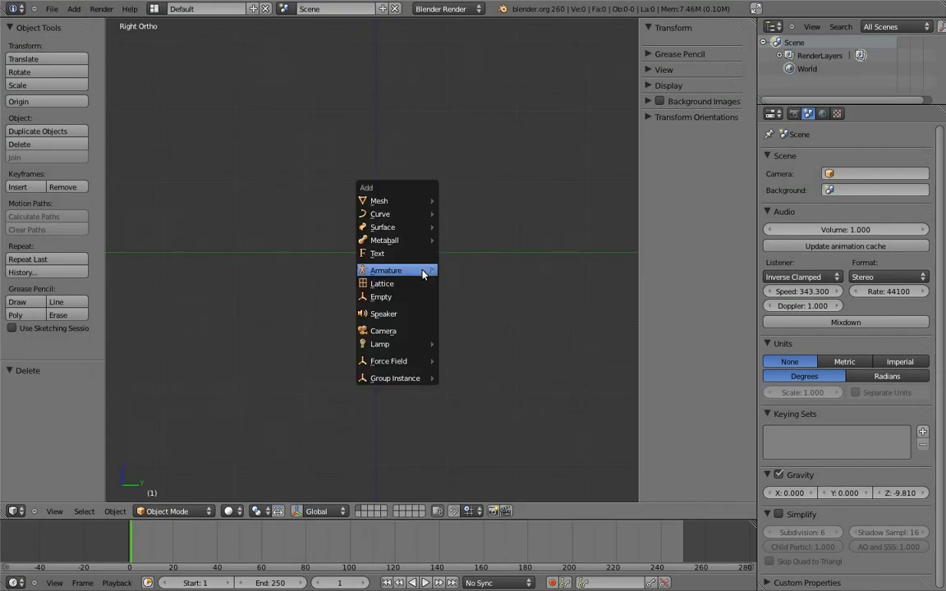
{"action": "mouse_move", "coordinate": [424, 270]}
{"action": "left_click", "coordinate": [465, 271]}
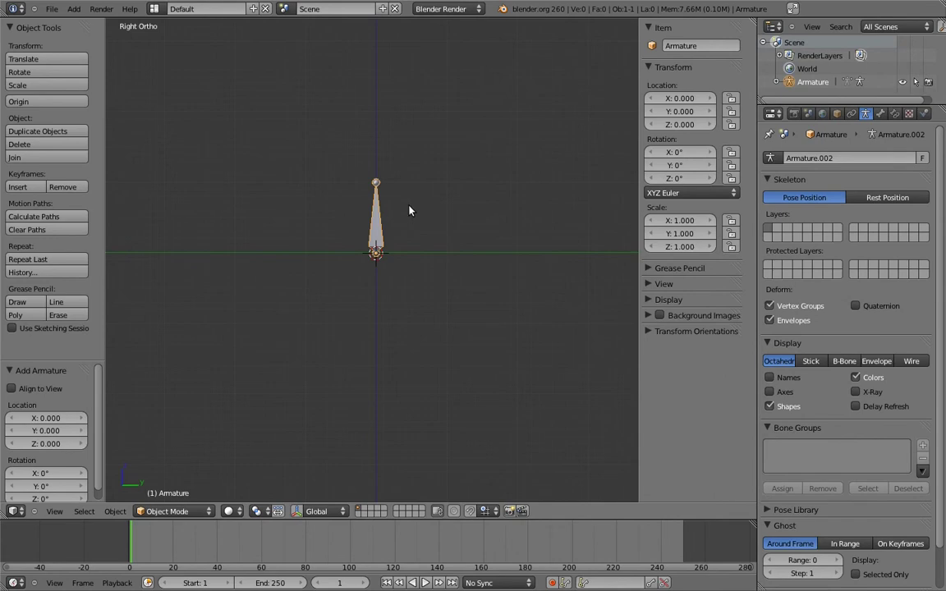
{"action": "key", "text": "Tab"}
{"action": "left_click", "coordinate": [376, 163]}
{"action": "key", "text": "shift+a"}
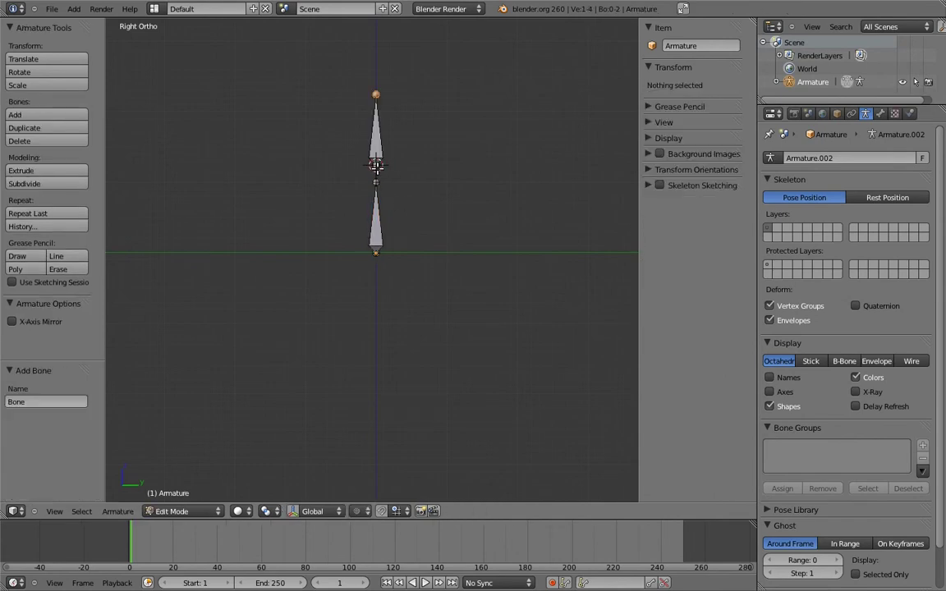
Parent Bone.001 to Bone with Keep Offset
{"action": "right_click", "coordinate": [381, 219], "text": "shift"}
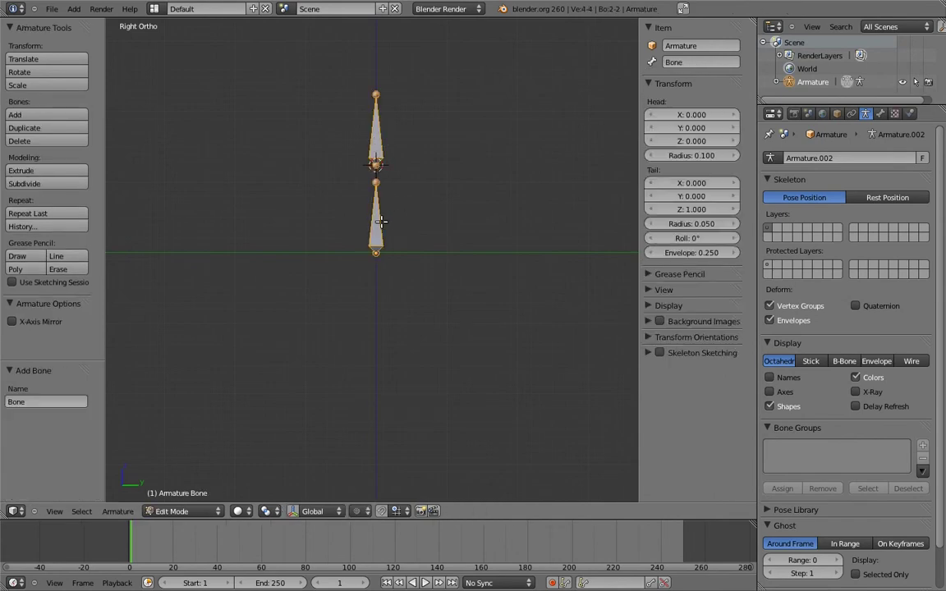
{"action": "key", "text": "ctrl+p"}
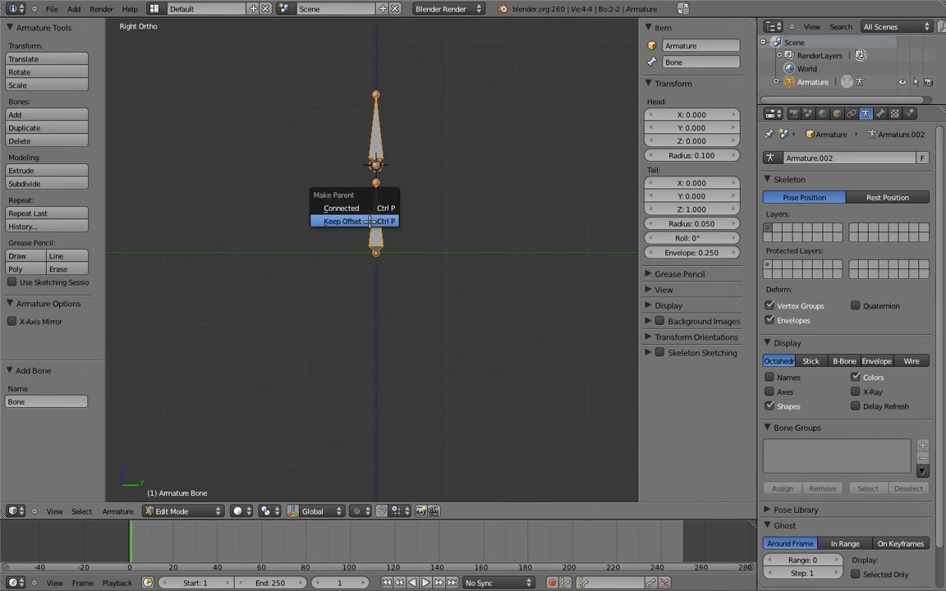
{"action": "left_click", "coordinate": [382, 221]}
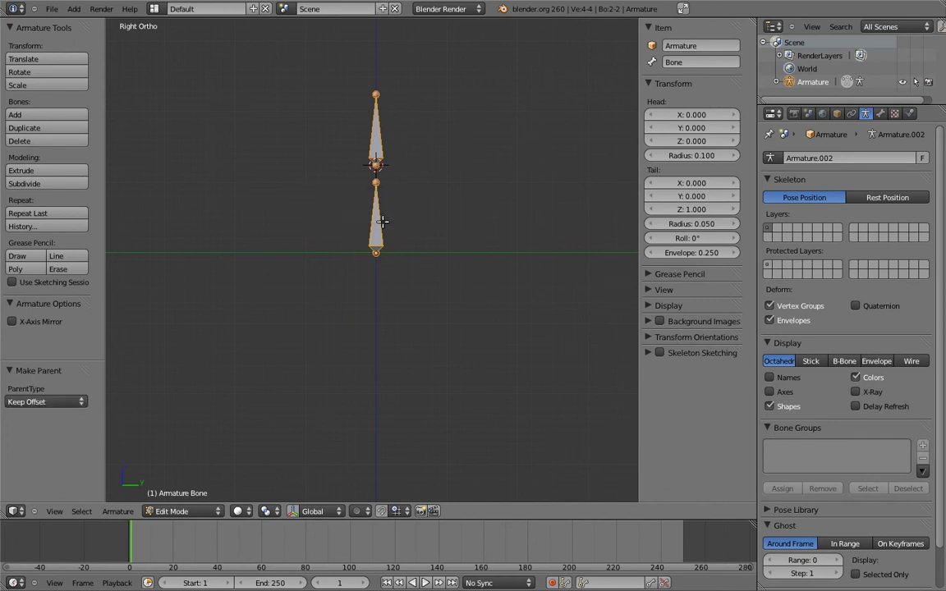
Rotate both bones -90° so they lie horizontally
{"action": "right_click", "coordinate": [376, 131], "text": "shift"}
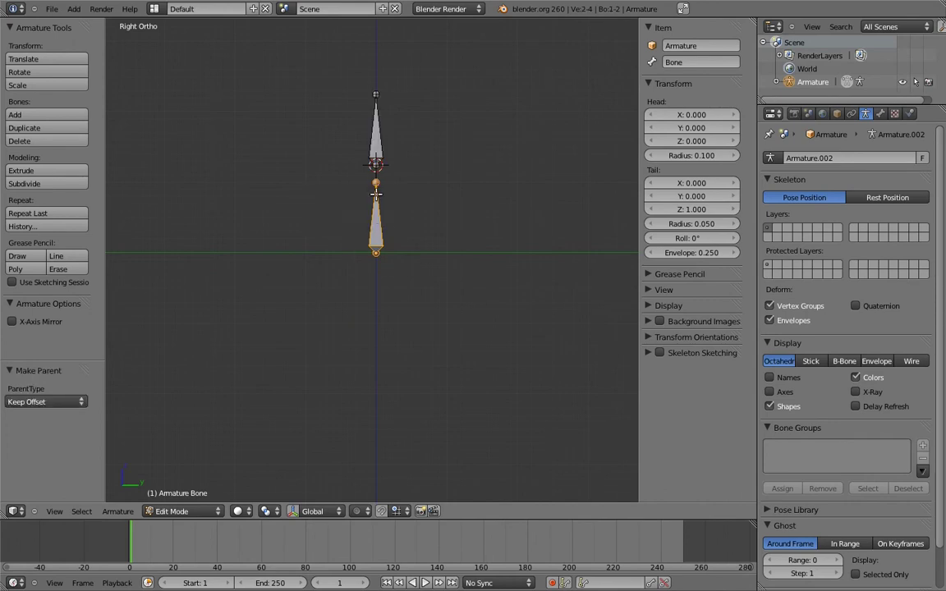
{"action": "key", "text": "r"}
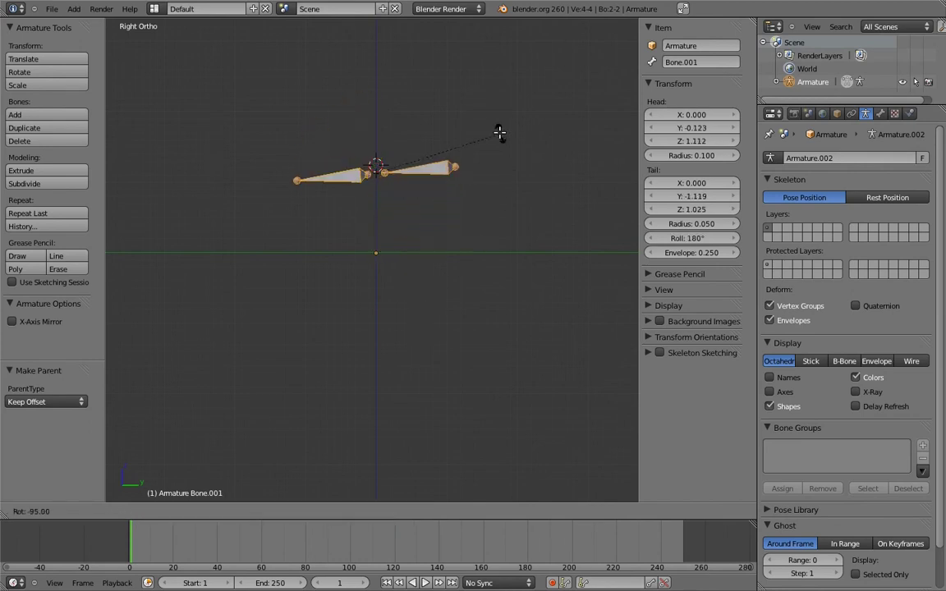
{"action": "left_click", "coordinate": [505, 150]}
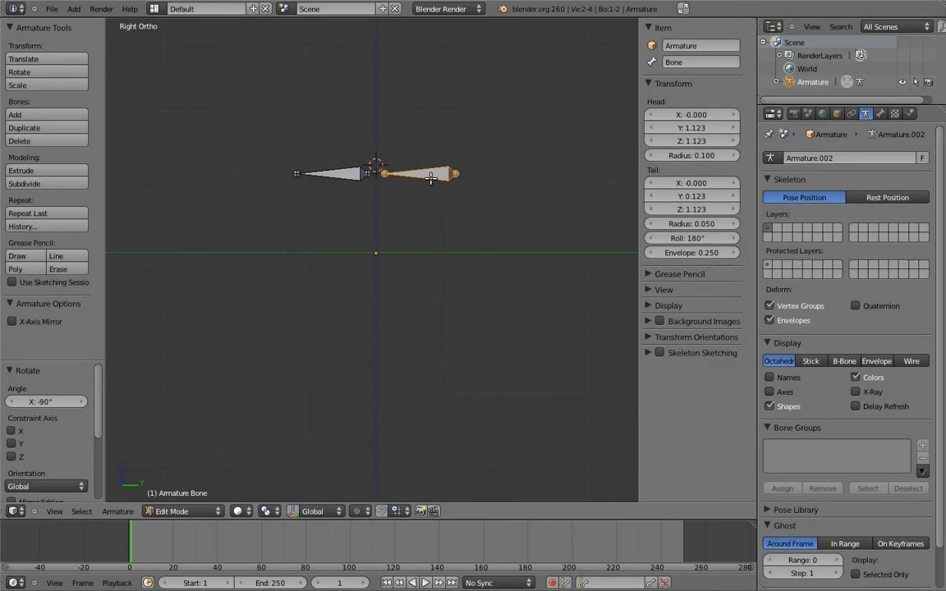
{"action": "key", "text": "g"}
Raise one bone, move both down near the ground line, and enable Axes display
{"action": "left_click", "coordinate": [390, 151]}
{"action": "right_click", "coordinate": [341, 174], "text": "shift"}
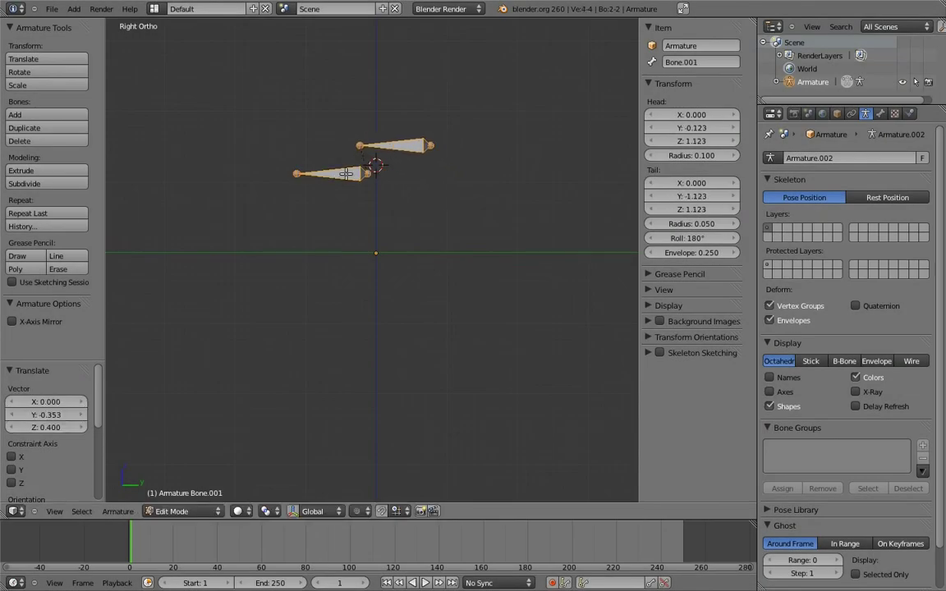
{"action": "key", "text": "g"}
{"action": "left_click", "coordinate": [391, 259]}
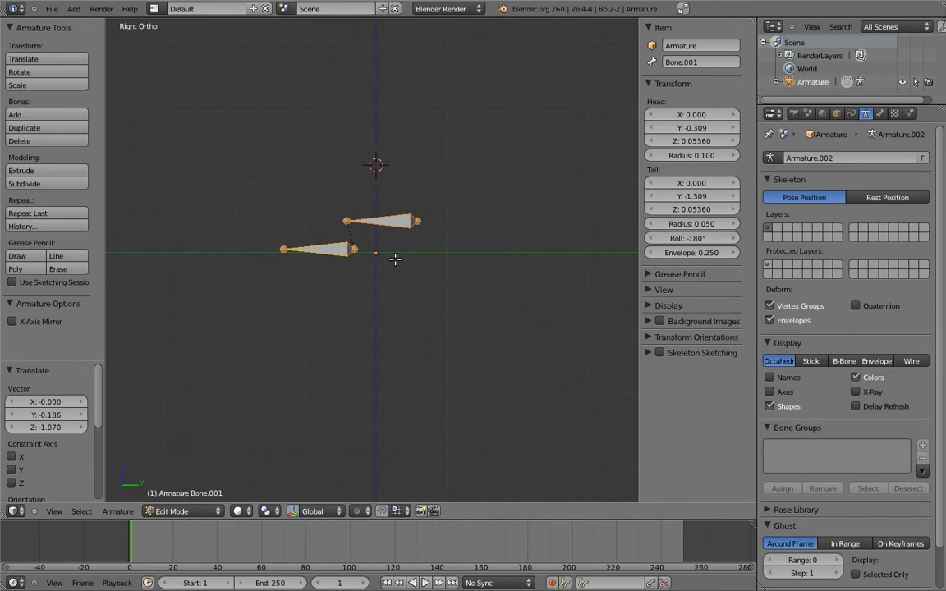
{"action": "left_click", "coordinate": [770, 392]}
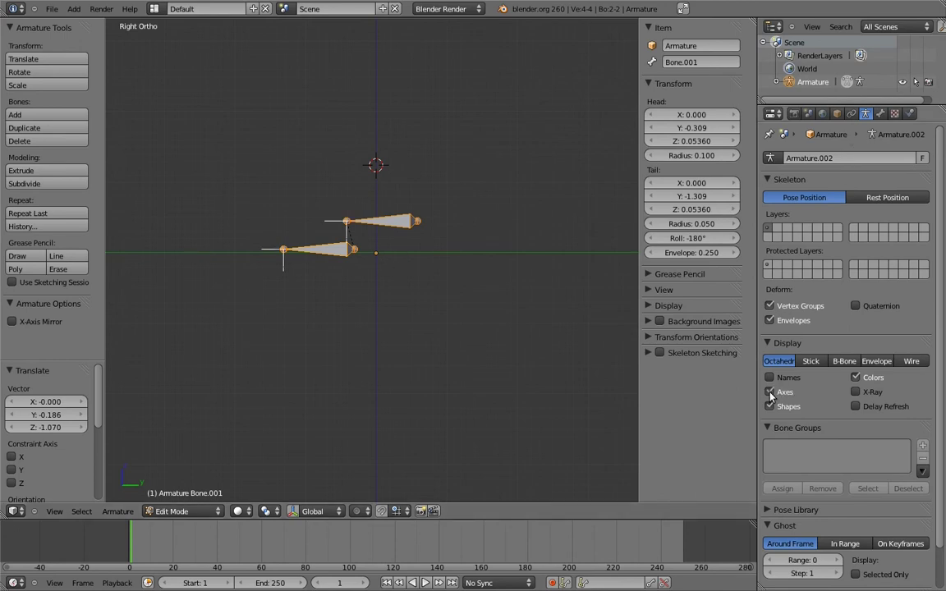
Orbit to an angled view and roll Bone around its long axis
{"action": "middle_click_drag", "start_coordinate": [360, 183], "coordinate": [379, 205], "text": "shift"}
{"action": "scroll", "coordinate": [380, 205], "scroll_direction": "up", "scroll_amount": 4}
{"action": "middle_click_drag", "start_coordinate": [371, 264], "coordinate": [398, 284]}
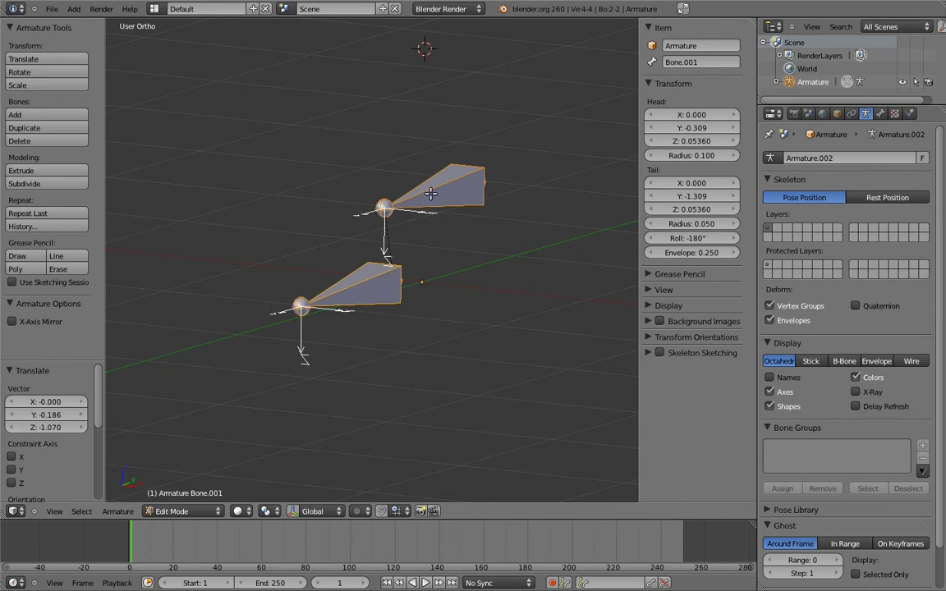
{"action": "right_click", "coordinate": [391, 183]}
{"action": "key", "text": "ctrl+r"}
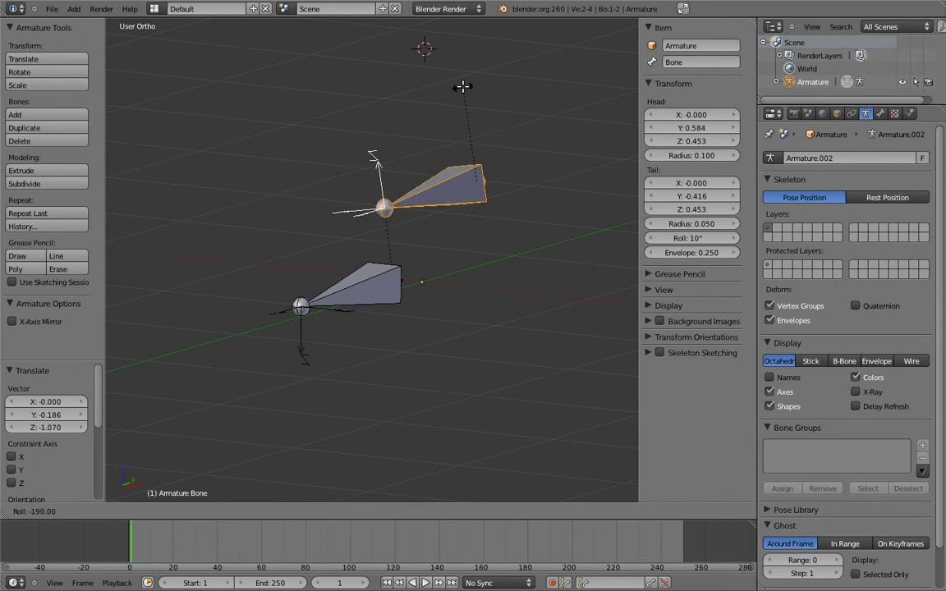
{"action": "left_click", "coordinate": [479, 105]}
Roll Bone.001 from the front view, adjusting its Roll field to about -14°
{"action": "right_click", "coordinate": [332, 275]}
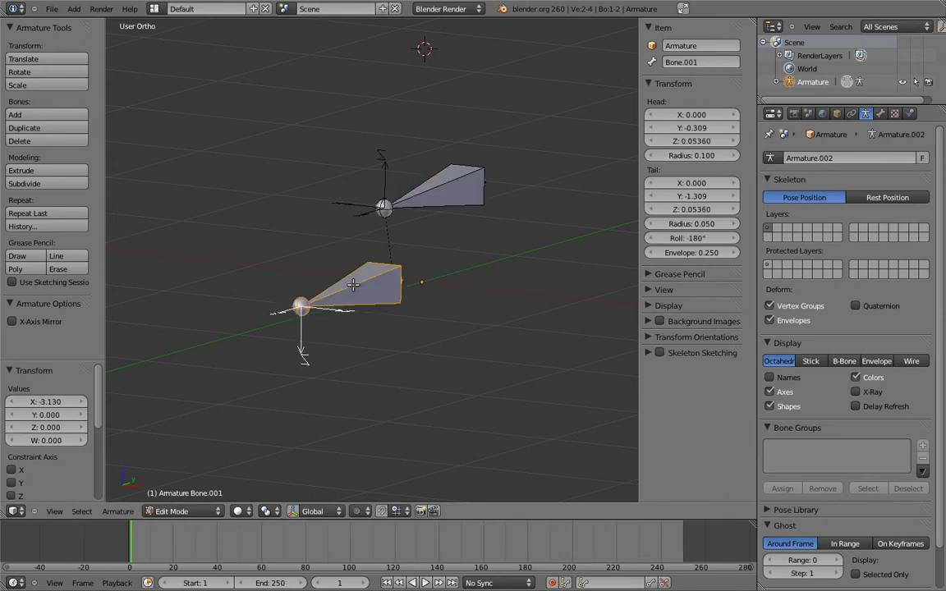
{"action": "key", "text": "KP_1"}
{"action": "key", "text": "ctrl+r"}
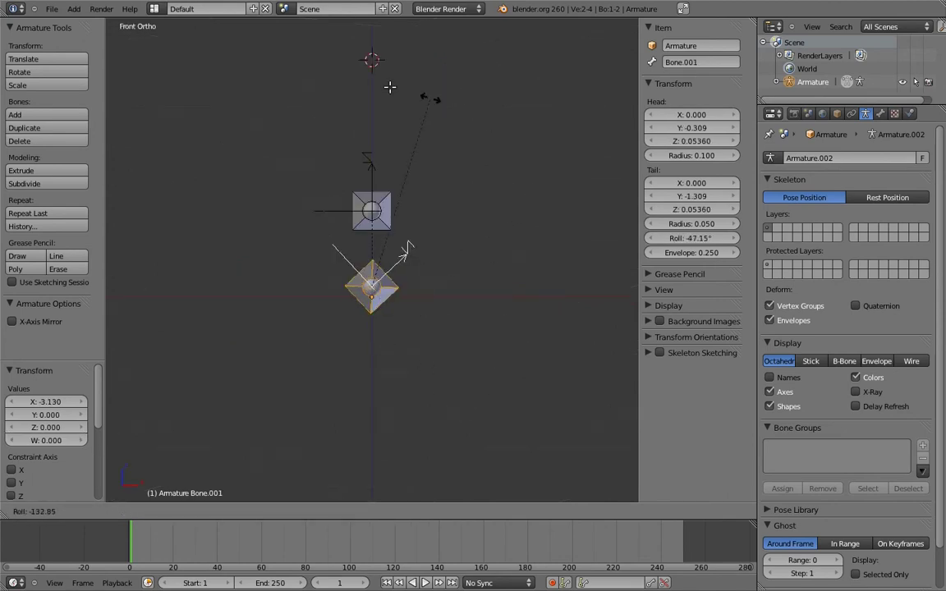
{"action": "left_click", "coordinate": [280, 112]}
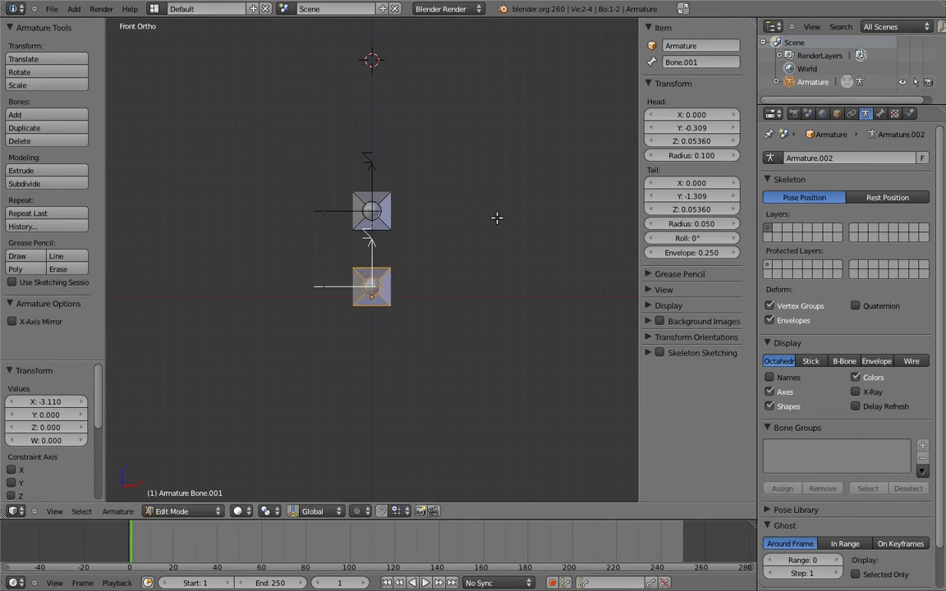
{"action": "left_click_drag", "start_coordinate": [696, 240], "coordinate": [624, 234]}
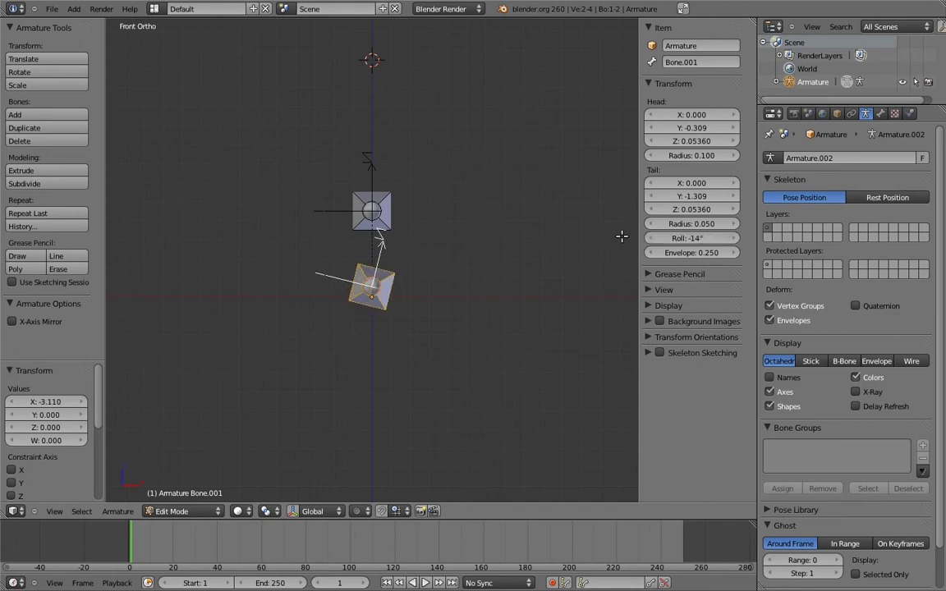
{"action": "left_click", "coordinate": [704, 238]}
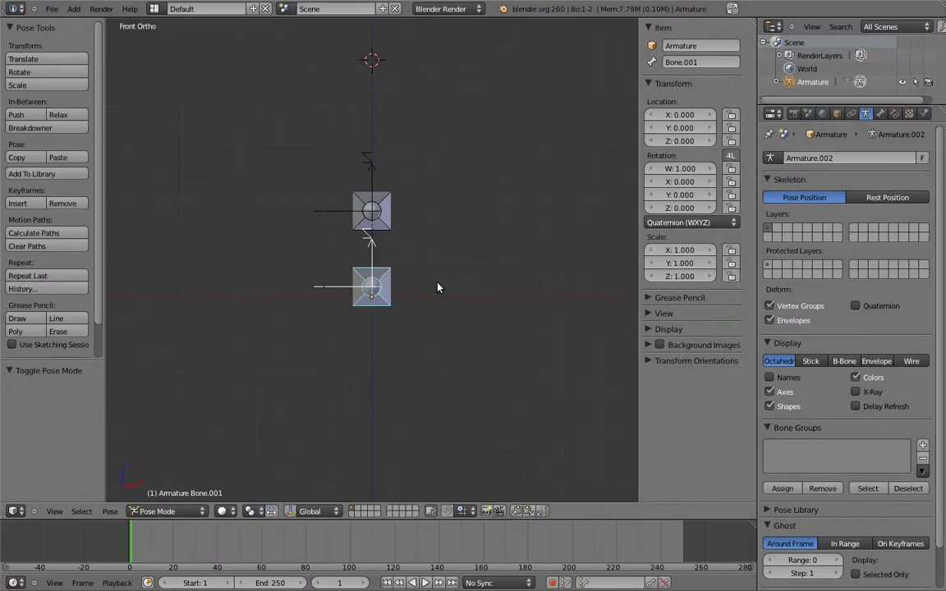
Switch Bone.001's rotation mode to XYZ Euler
{"action": "middle_click_drag", "start_coordinate": [487, 238], "coordinate": [416, 267]}
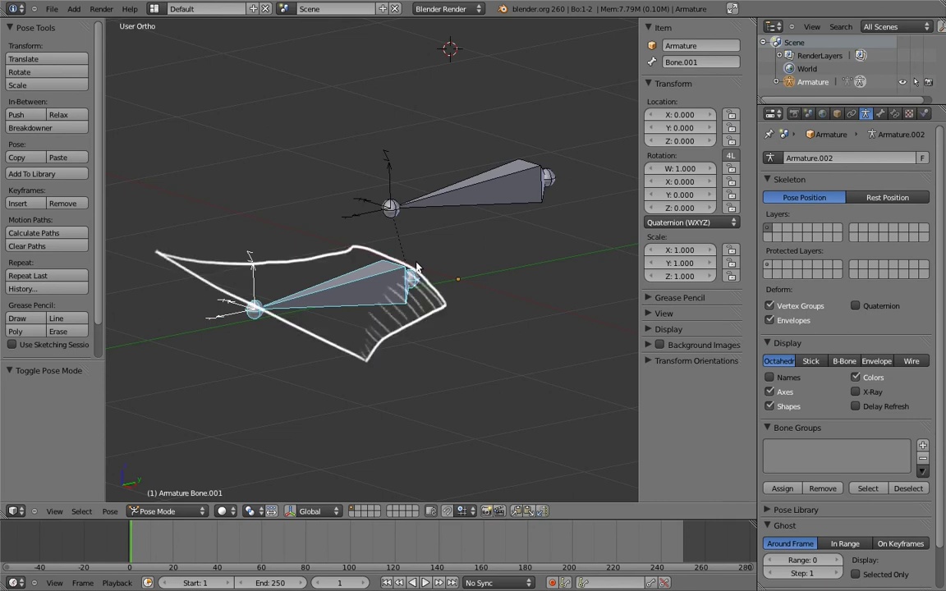
{"action": "left_click", "coordinate": [683, 222]}
{"action": "left_click", "coordinate": [672, 195]}
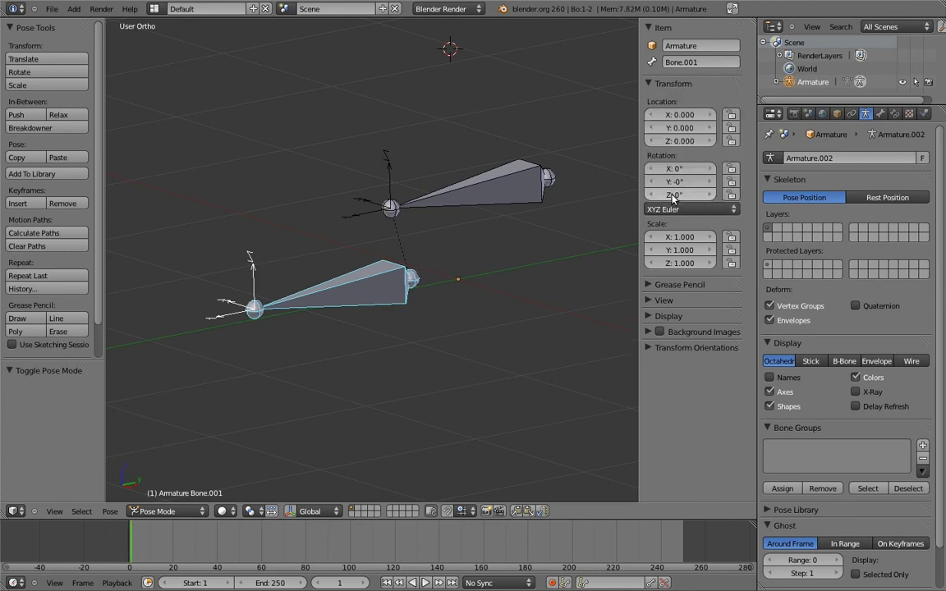
Lock Bone.001's Y and Z rotation and its X, Y and Z location
{"action": "left_click", "coordinate": [731, 182]}
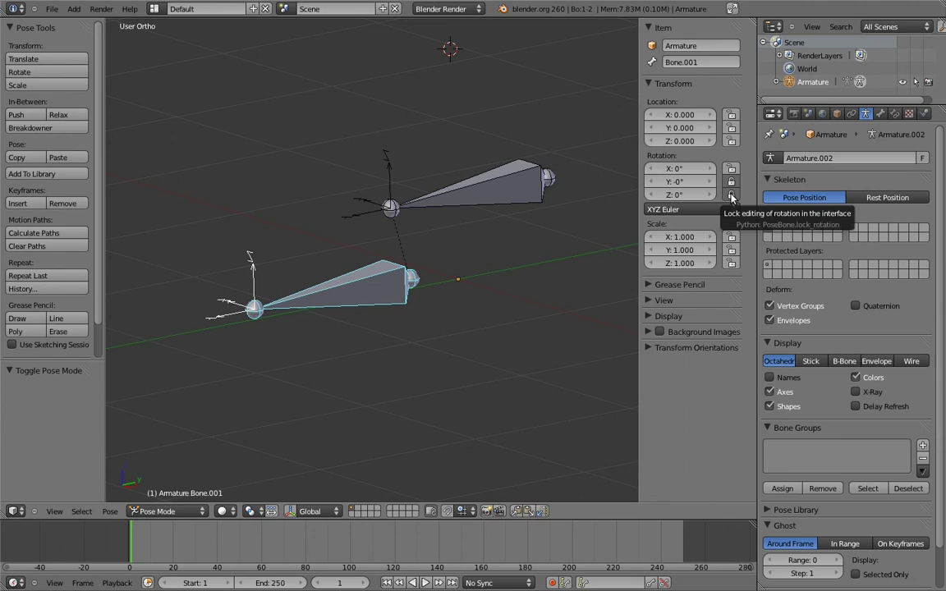
{"action": "left_click", "coordinate": [731, 195]}
{"action": "left_click", "coordinate": [731, 115]}
{"action": "left_click", "coordinate": [731, 128]}
{"action": "left_click", "coordinate": [731, 140]}
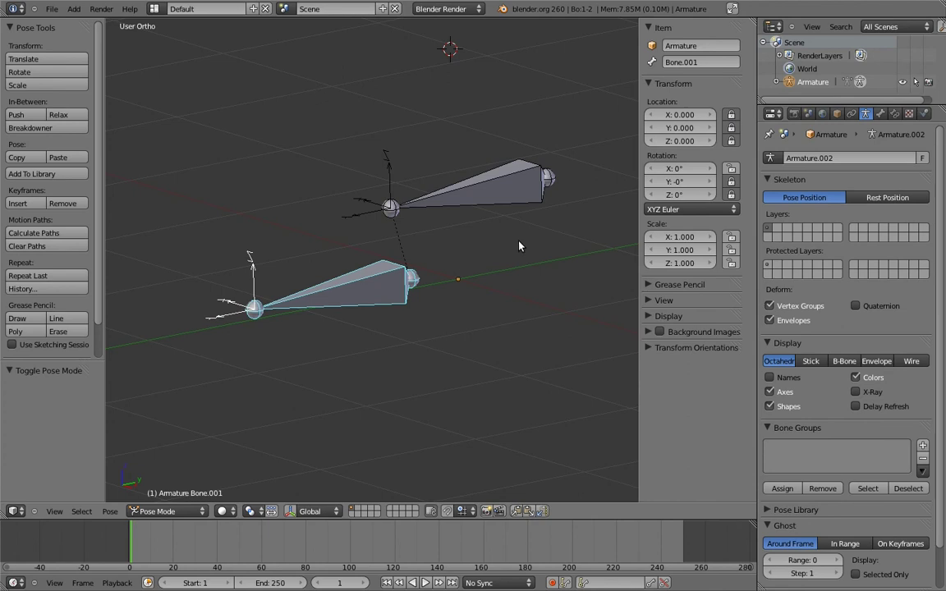
Pose Bone with a free trackball rotation
{"action": "right_click", "coordinate": [498, 199]}
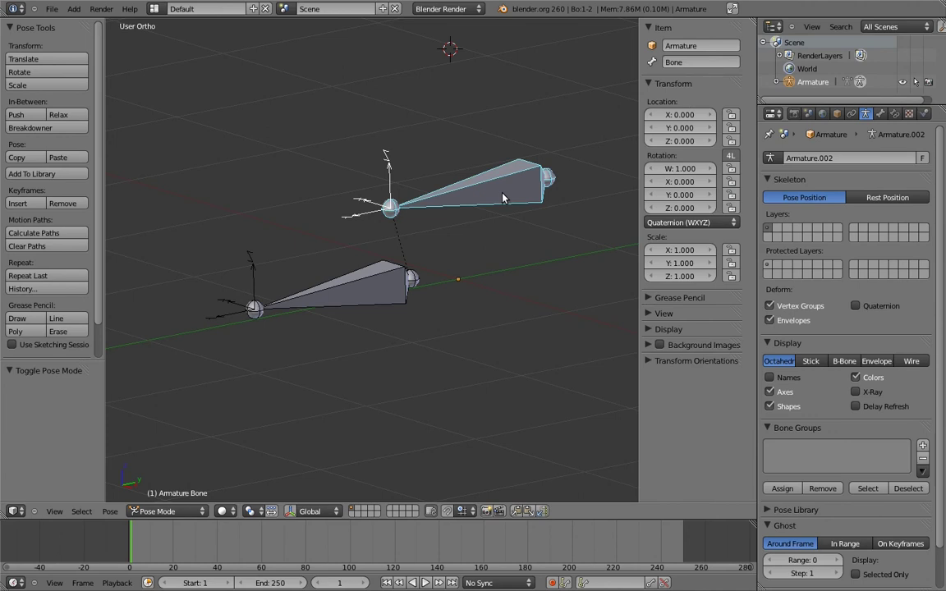
{"action": "scroll", "coordinate": [488, 248], "scroll_direction": "down", "scroll_amount": 3}
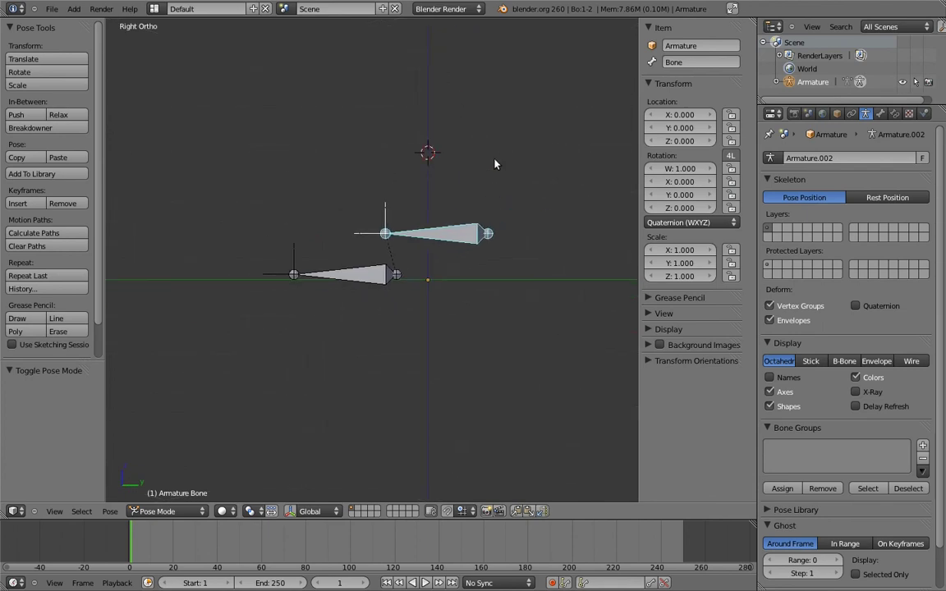
{"action": "key", "text": "r"}
{"action": "key", "text": "r"}
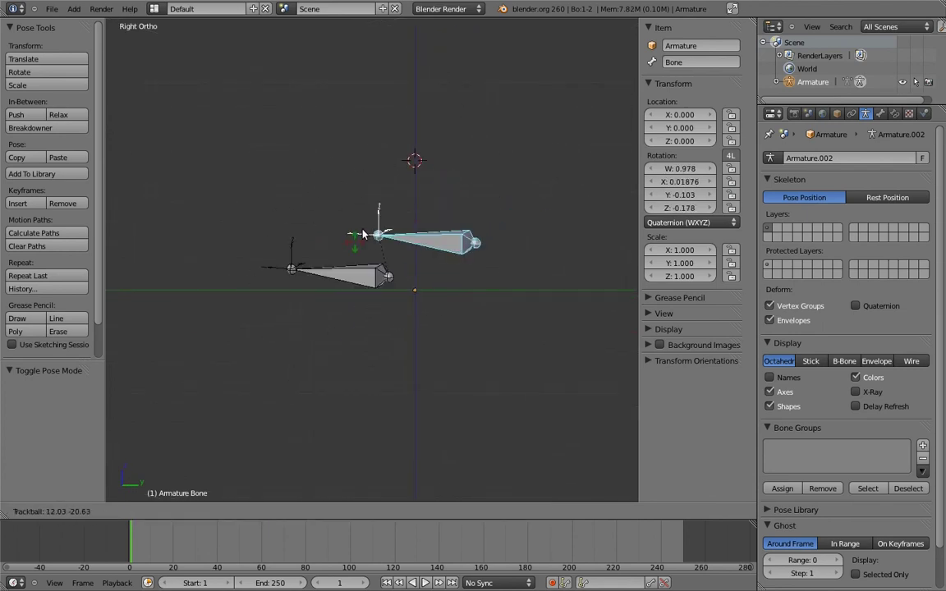
{"action": "left_click", "coordinate": [345, 283]}
Select Bone.001, begin rotating it, then cancel so it stays at zero rotation
{"action": "right_click", "coordinate": [336, 289]}
{"action": "key", "text": "r"}
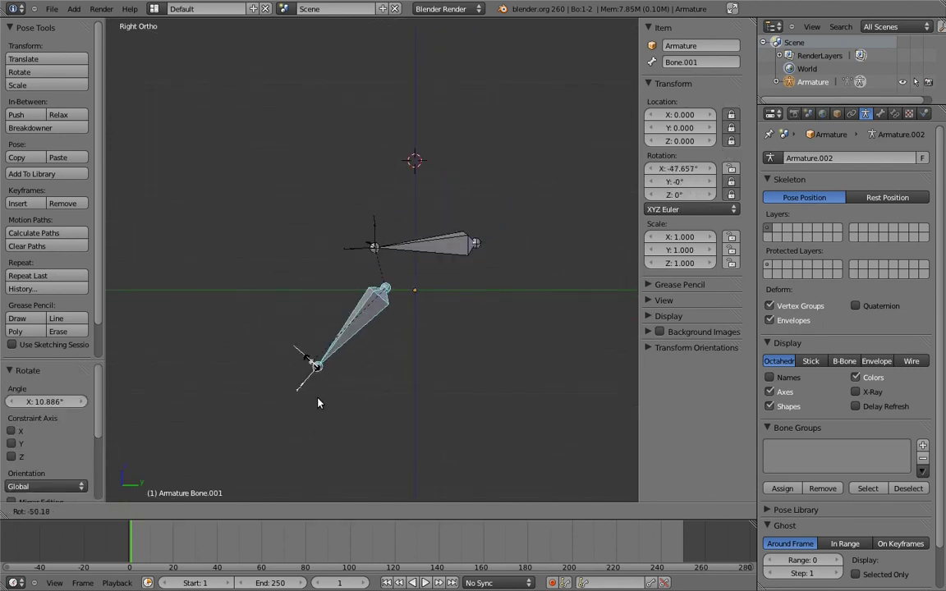
{"action": "right_click", "coordinate": [320, 293]}
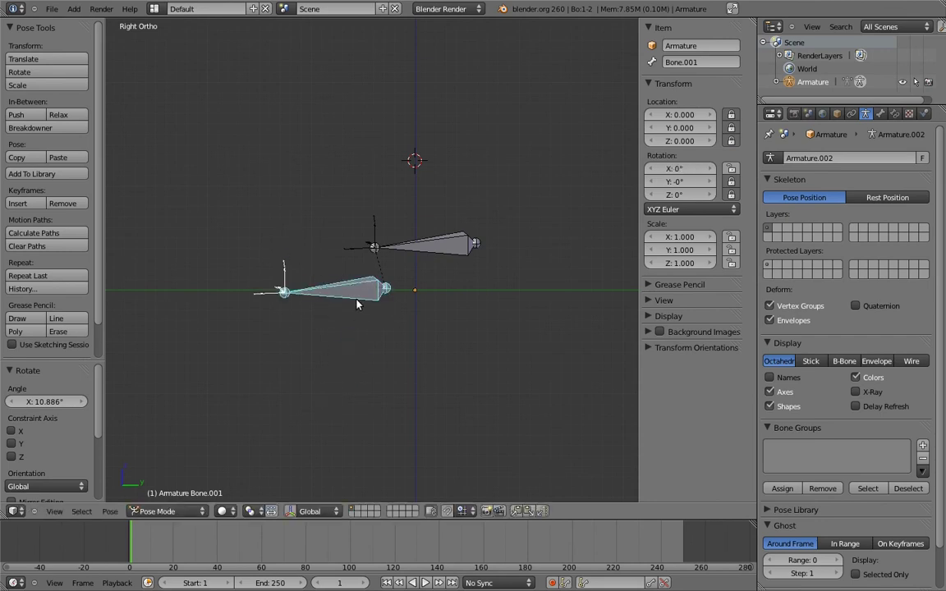